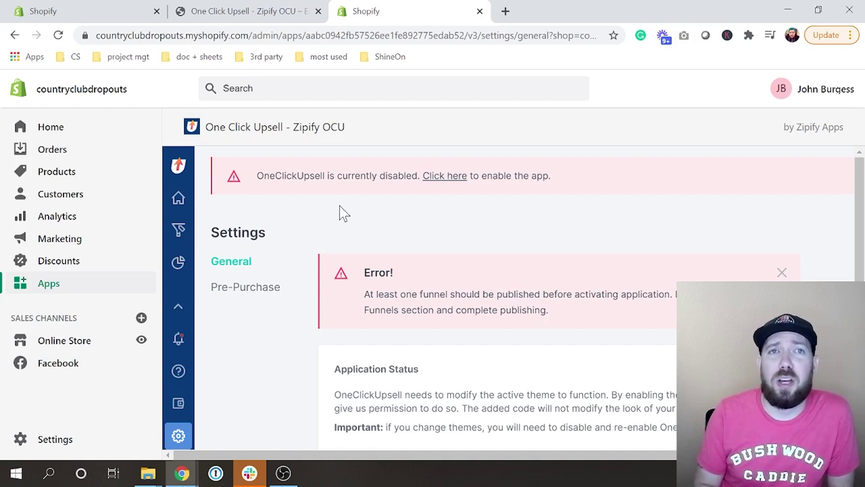
Step: Create a new upsell funnel named earring2 with Product as its trigger type
{"action": "left_click", "coordinate": [179, 231]}
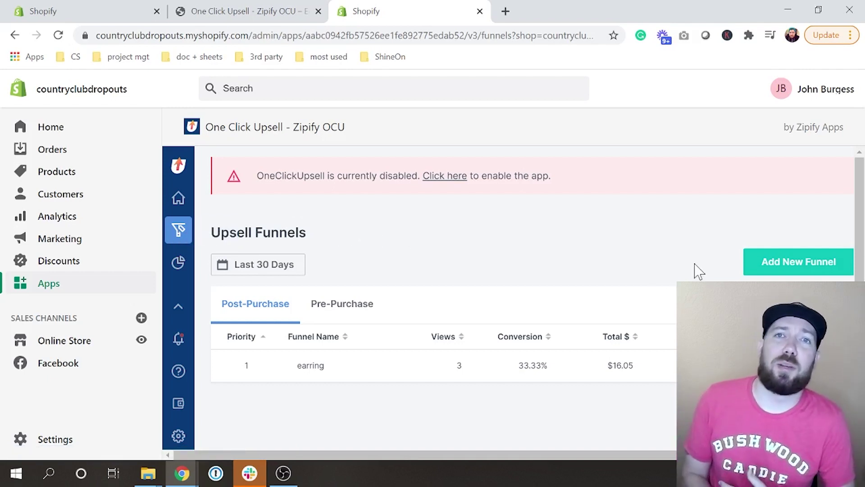
{"action": "left_click", "coordinate": [757, 264]}
{"action": "left_click", "coordinate": [789, 266]}
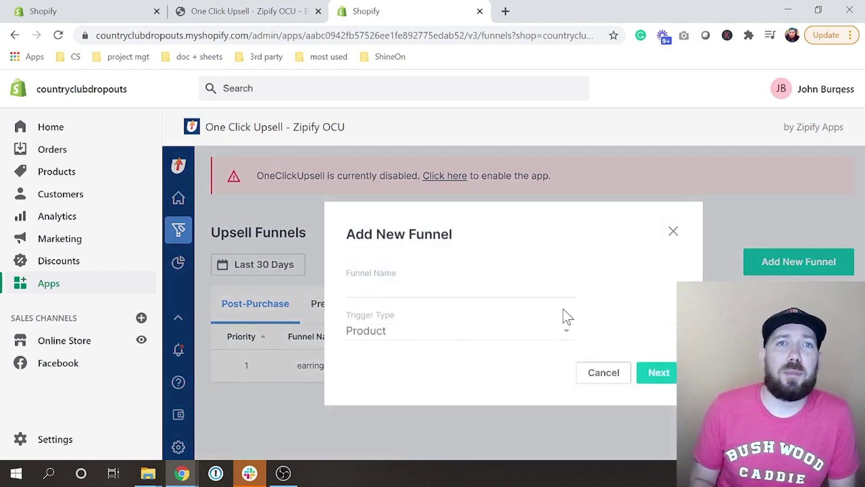
{"action": "left_click", "coordinate": [536, 292]}
{"action": "type", "text": "earring2"}
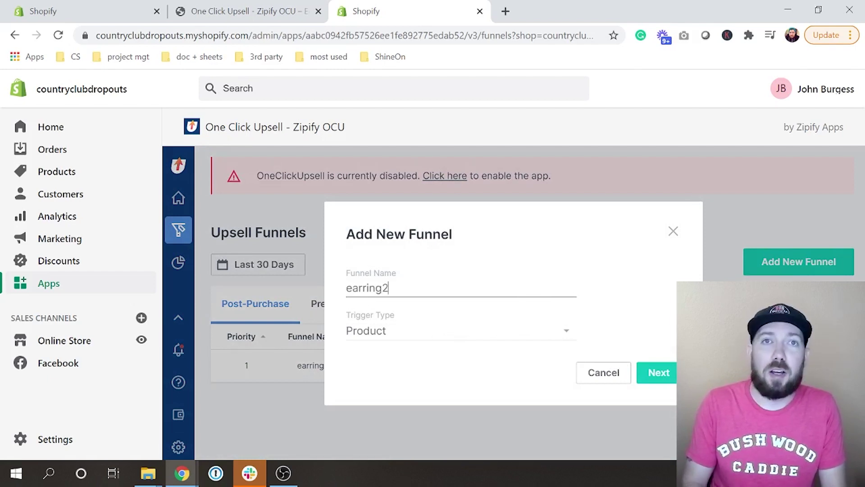
{"action": "left_click", "coordinate": [558, 334]}
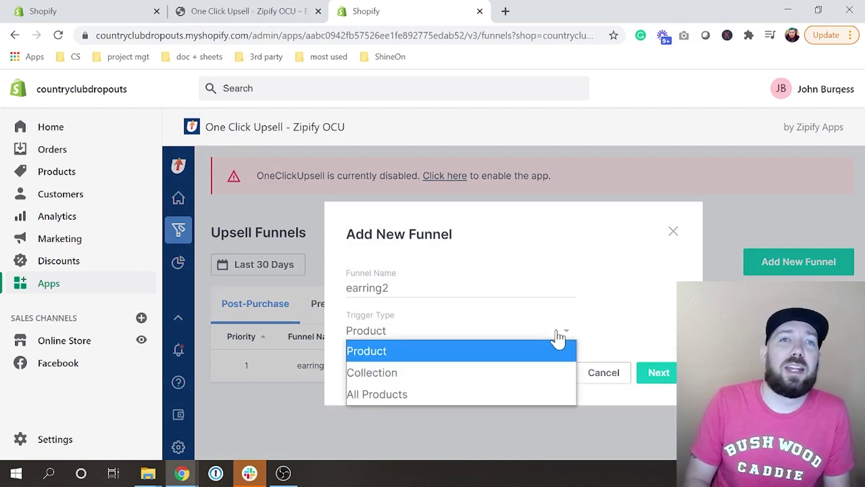
{"action": "left_click", "coordinate": [559, 336]}
{"action": "left_click", "coordinate": [669, 378]}
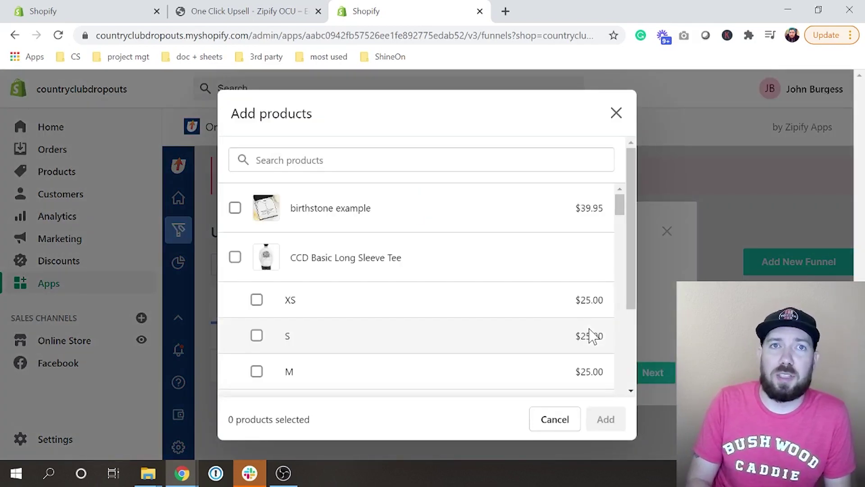
Step: Search the products for "test" and add test product with both box variants as the funnel's trigger
{"action": "left_click", "coordinate": [316, 160]}
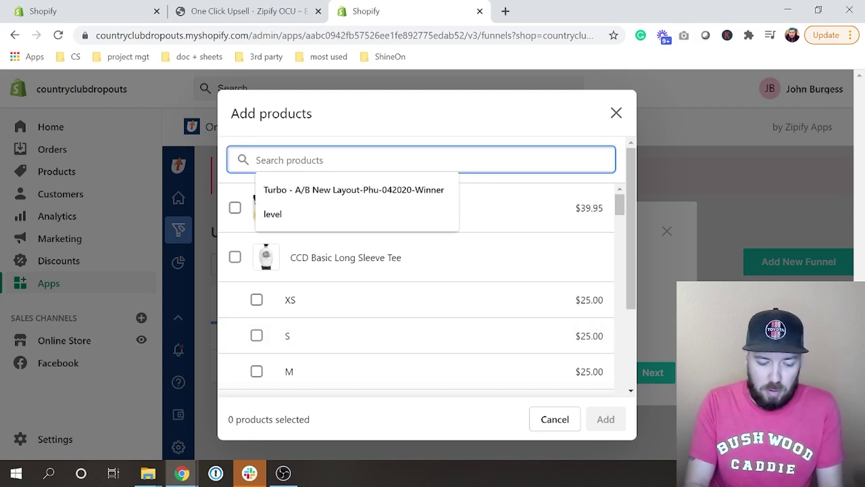
{"action": "type", "text": "test"}
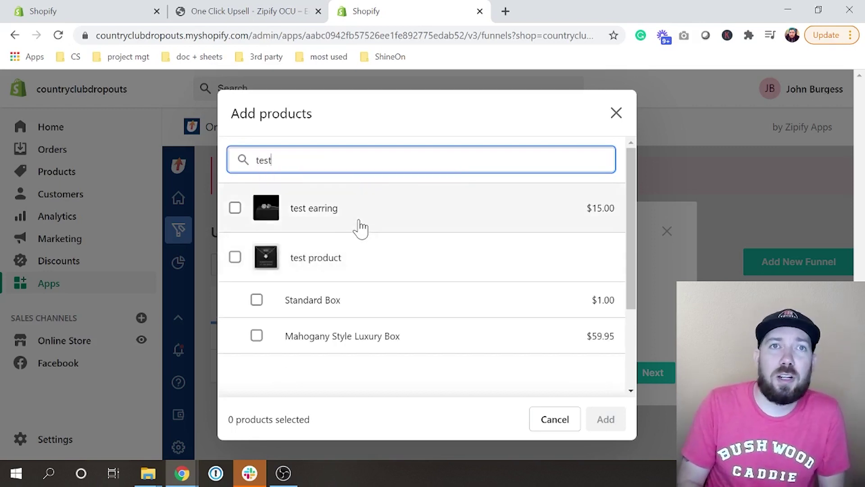
{"action": "left_click", "coordinate": [310, 265]}
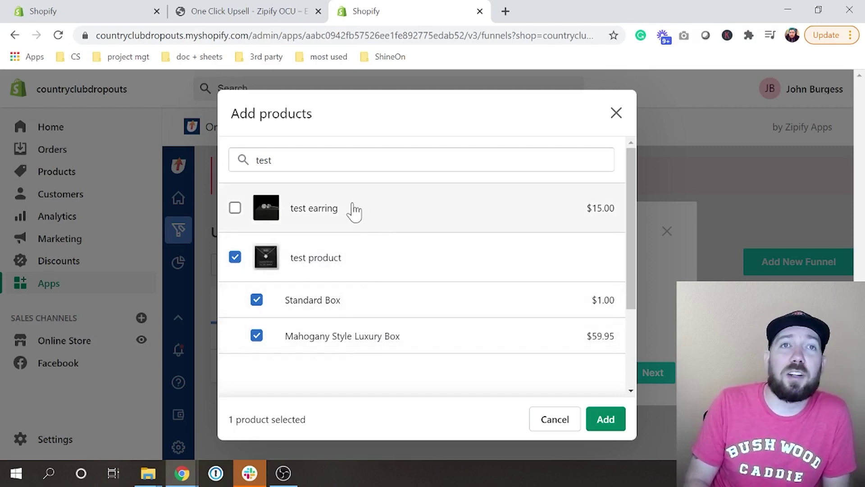
{"action": "left_click", "coordinate": [606, 419]}
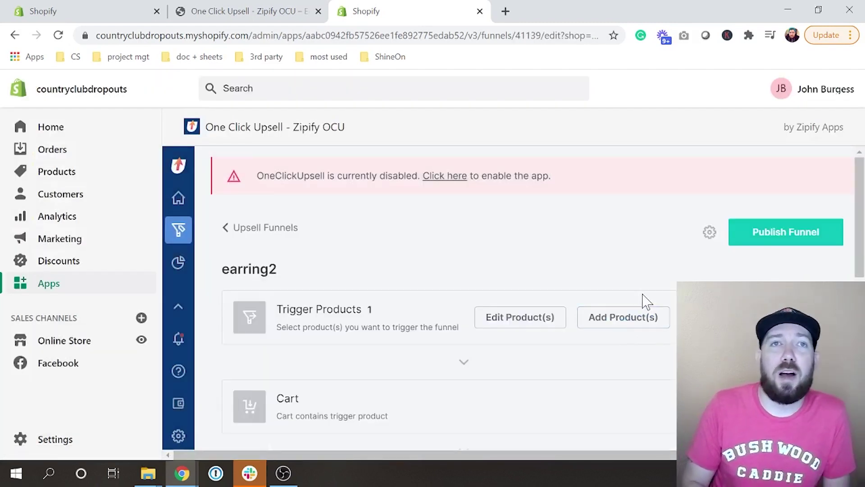
Step: Review the trigger product variants of the earring2 funnel and close the list without changes
{"action": "scroll", "coordinate": [478, 309], "scroll_direction": "down", "scroll_amount": 1}
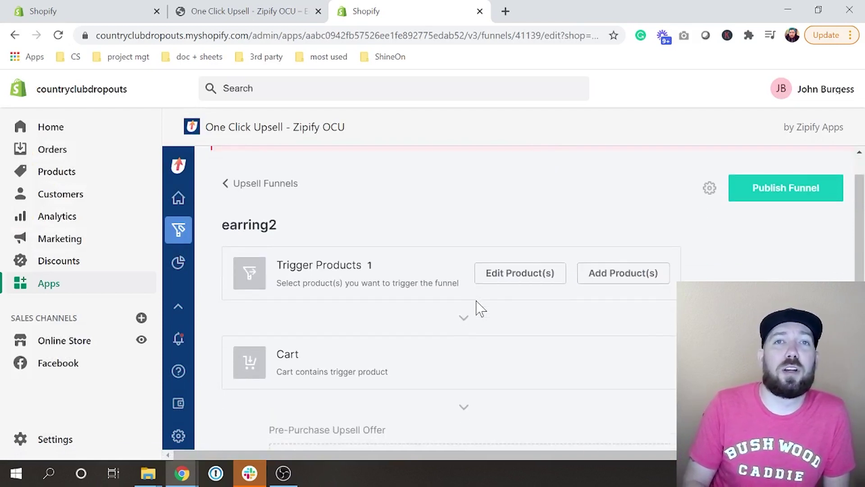
{"action": "left_click", "coordinate": [507, 270]}
{"action": "left_click", "coordinate": [474, 310]}
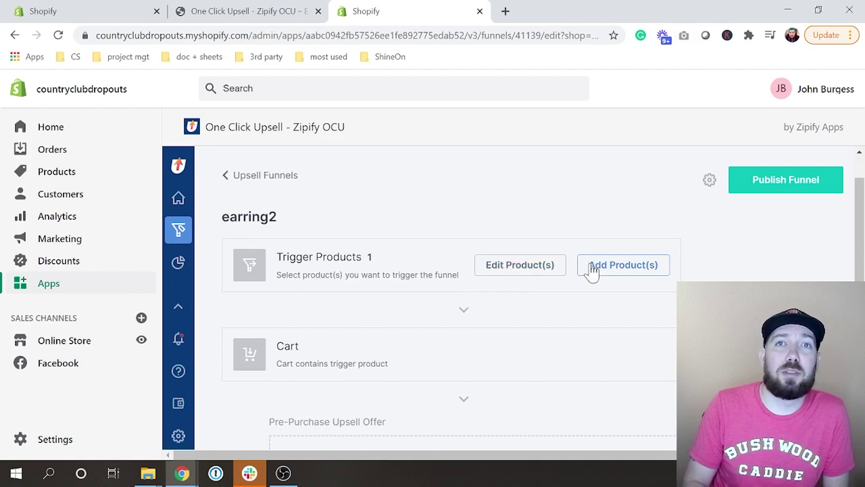
{"action": "left_click", "coordinate": [555, 270]}
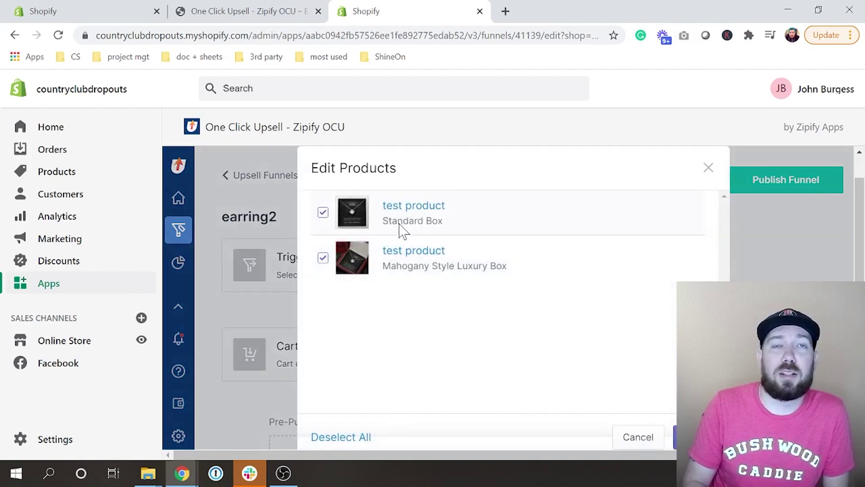
{"action": "left_click", "coordinate": [707, 168]}
Step: Start creating a new offer for Post-Purchase Upsell Offer #1, after the checkout stage of the funnel
{"action": "scroll", "coordinate": [606, 309], "scroll_direction": "down", "scroll_amount": 4}
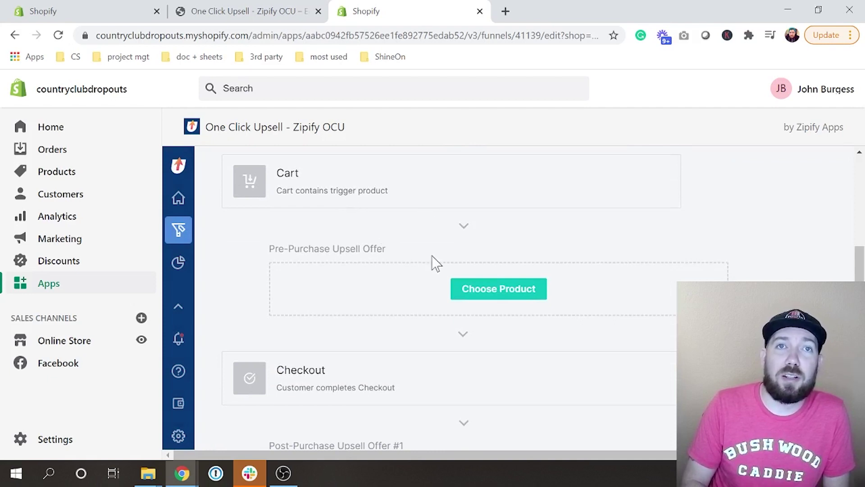
{"action": "scroll", "coordinate": [434, 263], "scroll_direction": "down", "scroll_amount": 1}
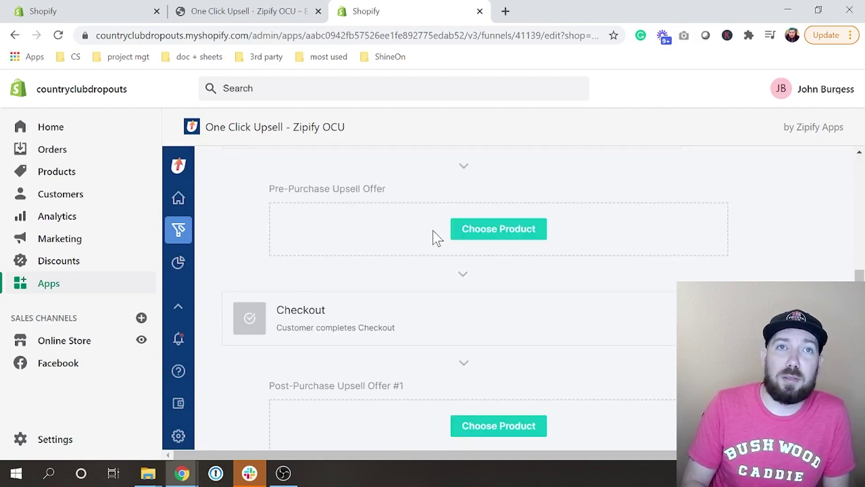
{"action": "scroll", "coordinate": [410, 265], "scroll_direction": "down", "scroll_amount": 2}
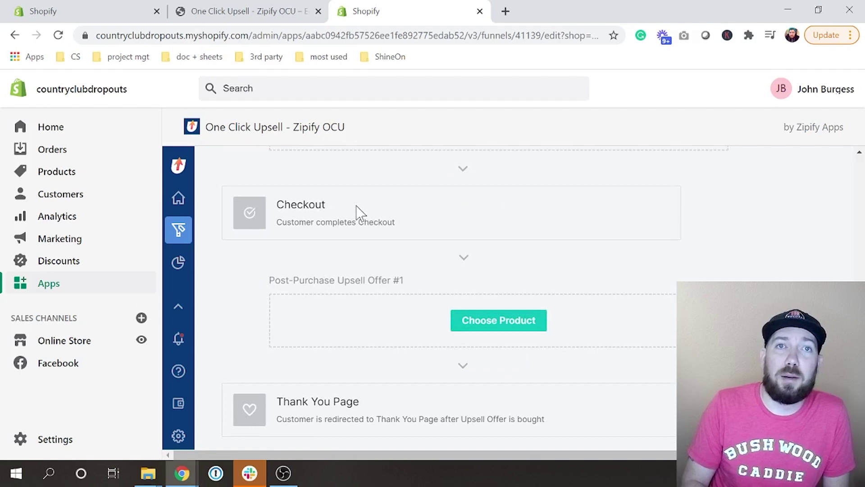
{"action": "scroll", "coordinate": [399, 295], "scroll_direction": "down", "scroll_amount": 1}
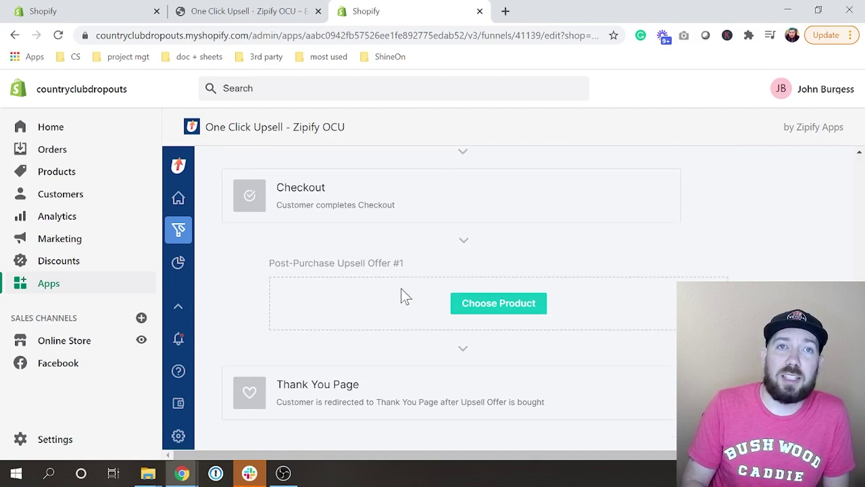
{"action": "left_click", "coordinate": [493, 303]}
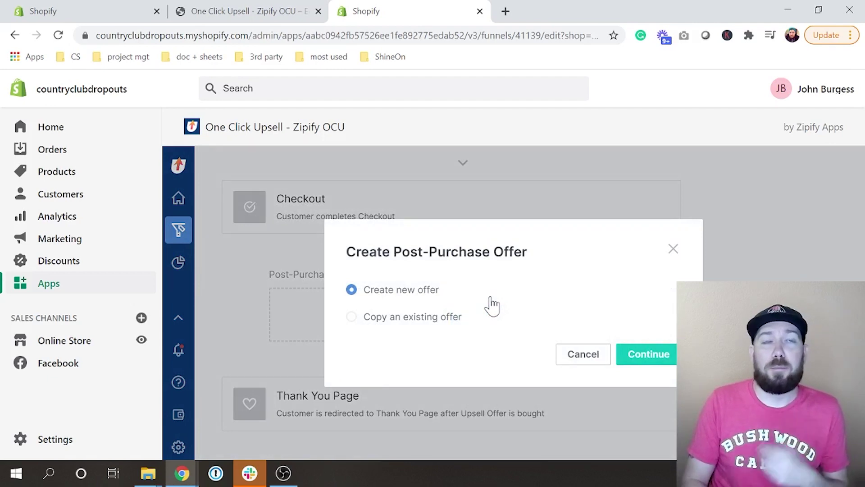
{"action": "left_click", "coordinate": [641, 356]}
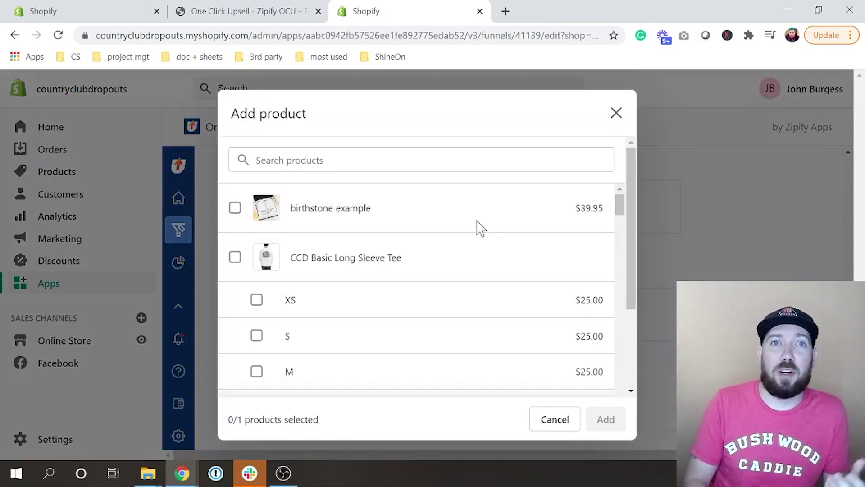
Step: Search for "earring" and add Cubic Zirconia Earrings 6mm as the post-purchase upsell product
{"action": "left_click", "coordinate": [428, 167]}
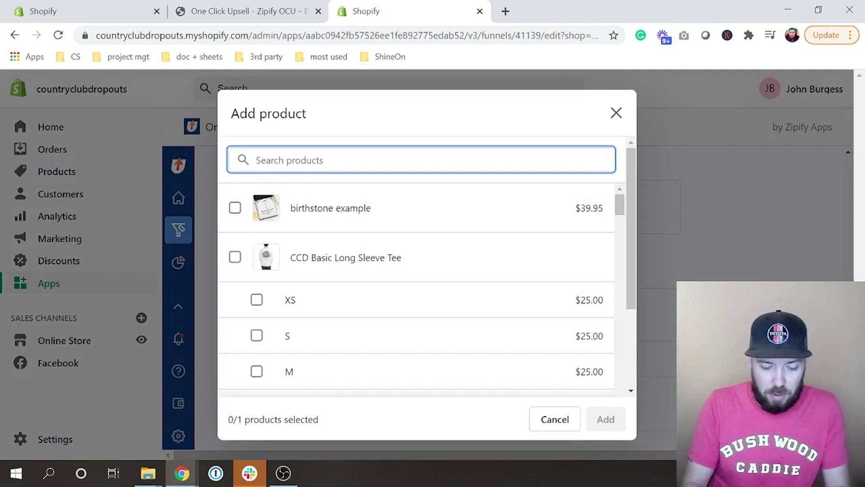
{"action": "type", "text": "earring"}
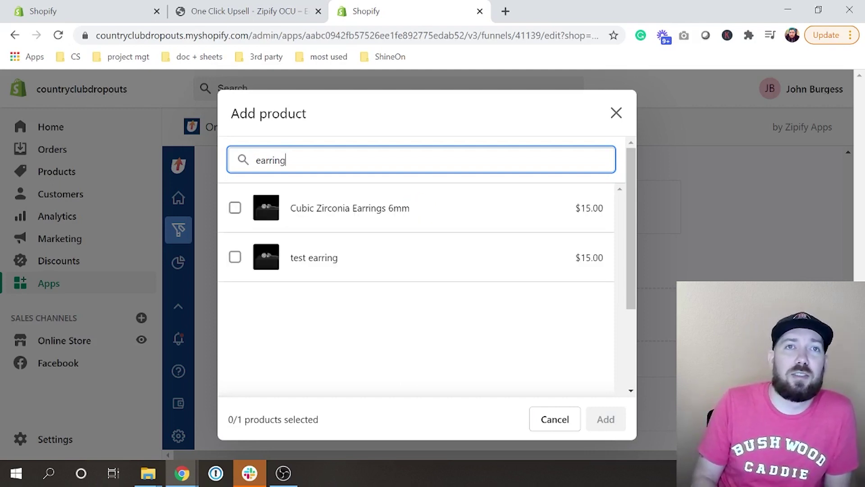
{"action": "left_click", "coordinate": [359, 221]}
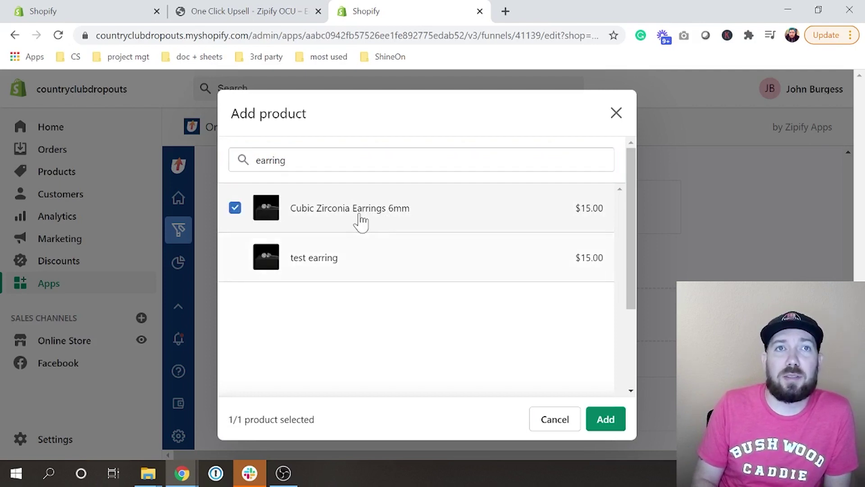
{"action": "left_click", "coordinate": [608, 418]}
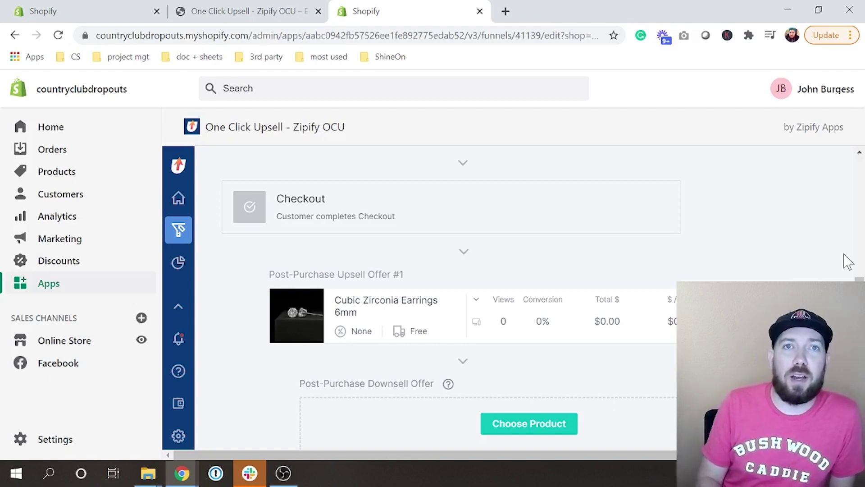
Step: Publish the earring2 funnel, then return to the upsell funnels list by way of the app's dashboard
{"action": "scroll", "coordinate": [705, 271], "scroll_direction": "down", "scroll_amount": 5}
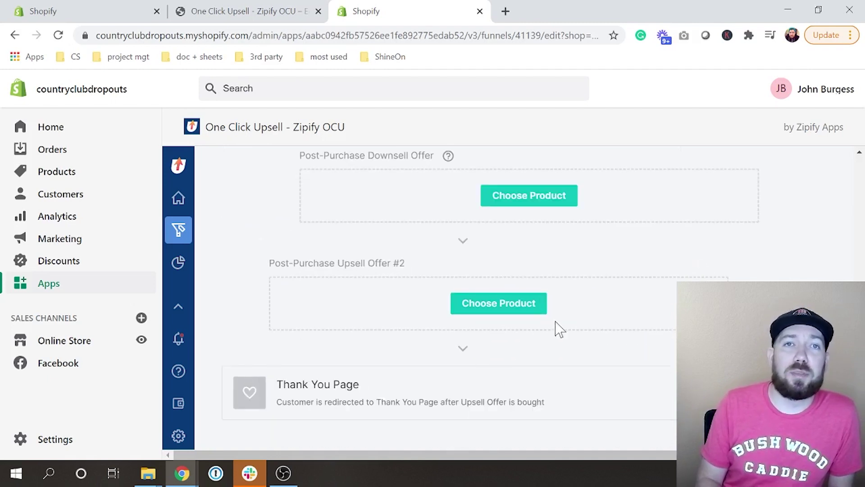
{"action": "scroll", "coordinate": [676, 356], "scroll_direction": "up", "scroll_amount": 1}
{"action": "scroll", "coordinate": [676, 356], "scroll_direction": "up", "scroll_amount": 5}
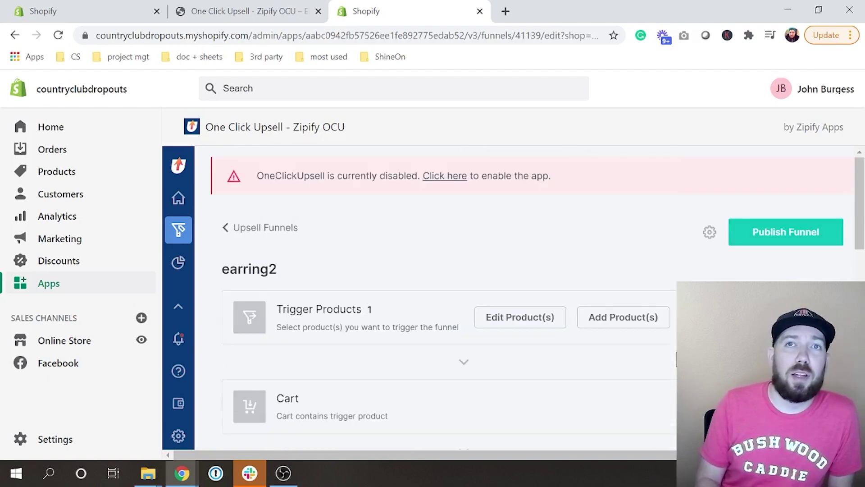
{"action": "left_click", "coordinate": [785, 234]}
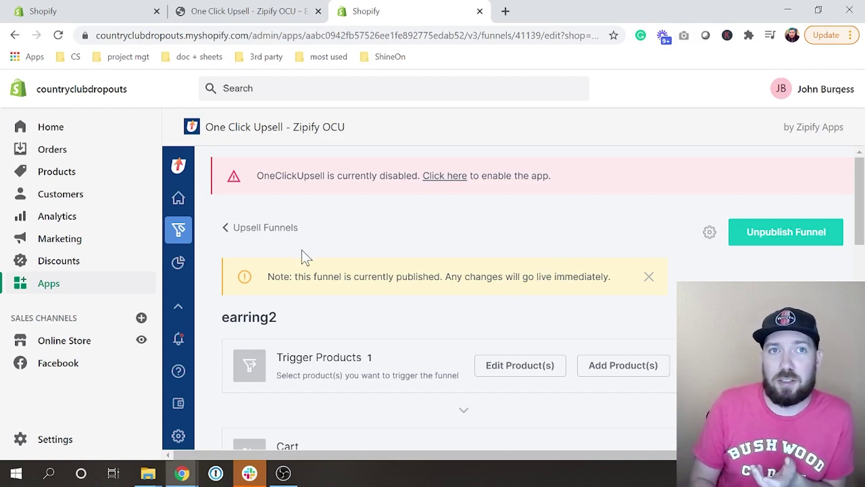
{"action": "left_click", "coordinate": [179, 200]}
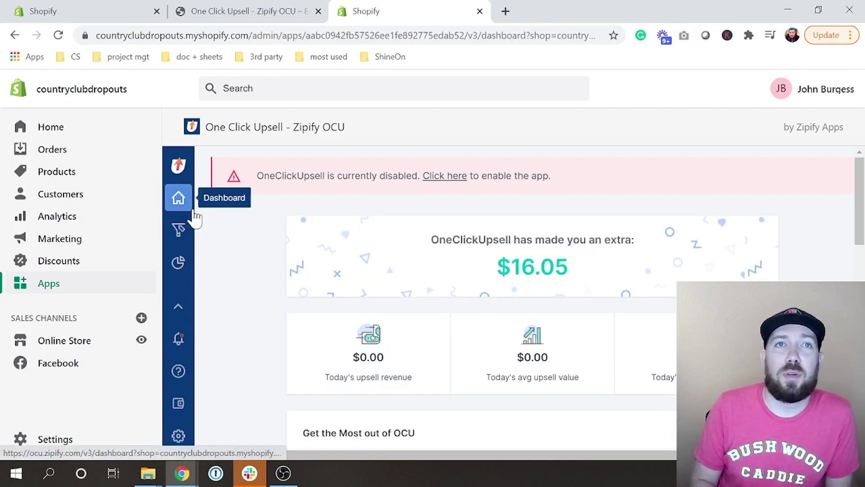
{"action": "left_click", "coordinate": [179, 238]}
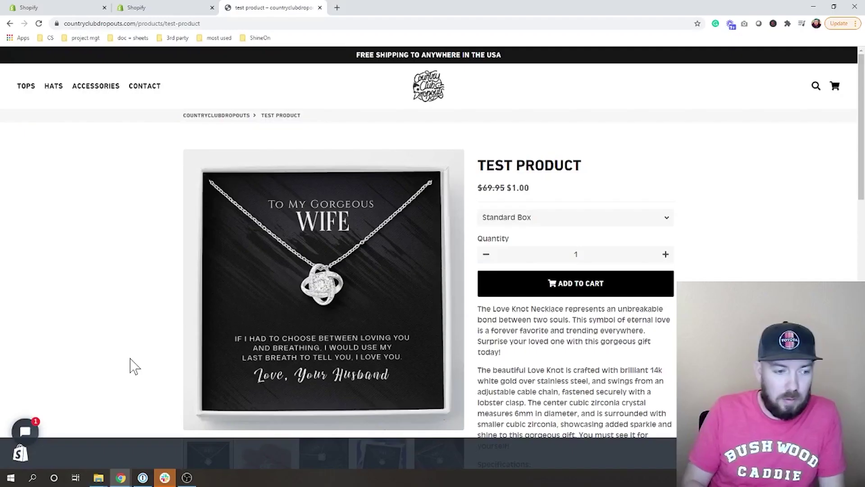
Step: Add one test product in the Standard Box variant to the cart on the storefront
{"action": "key", "text": "ctrl+a"}
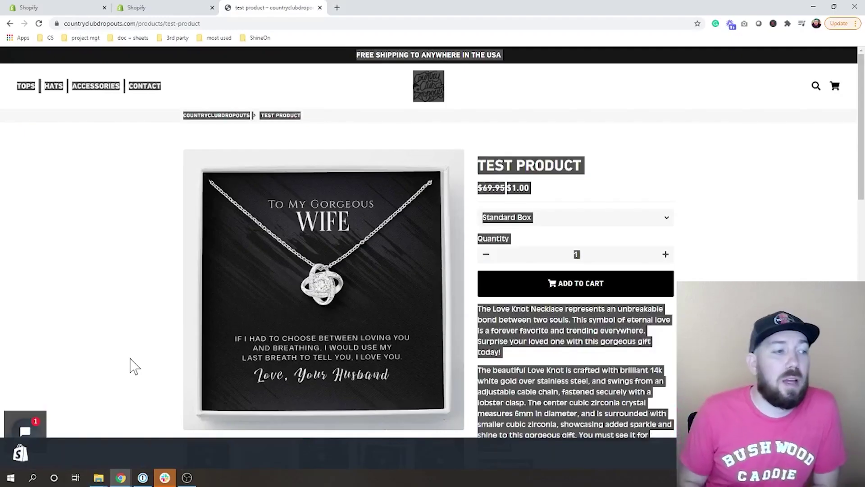
{"action": "left_click", "coordinate": [126, 351]}
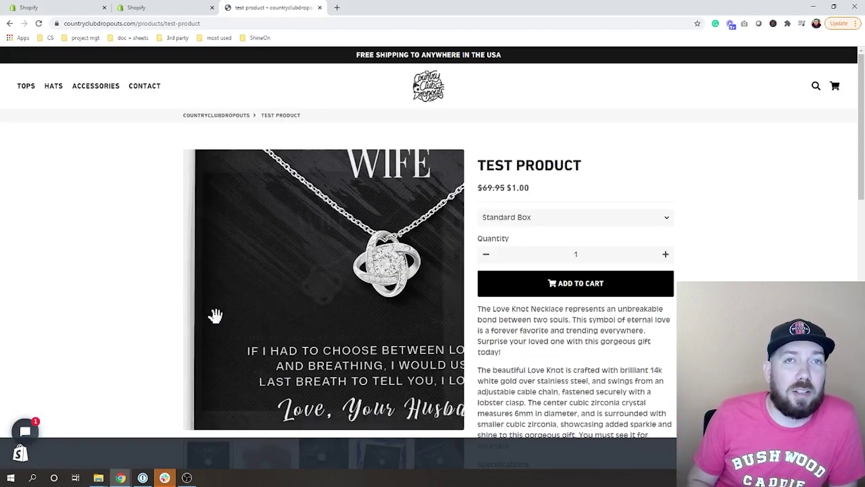
{"action": "left_click", "coordinate": [539, 286]}
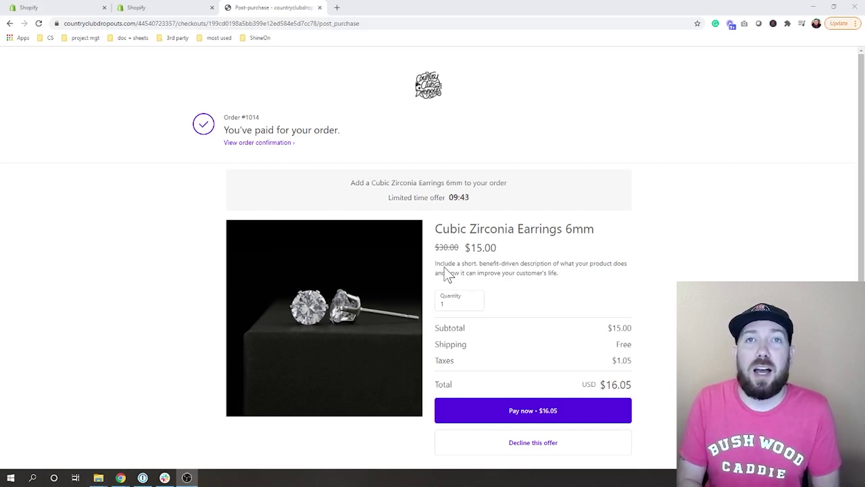
Step: Review the description and costs of the Cubic Zirconia Earrings 6mm post-purchase offer, and accept it by paying
{"action": "left_click_drag", "start_coordinate": [444, 263], "coordinate": [513, 281]}
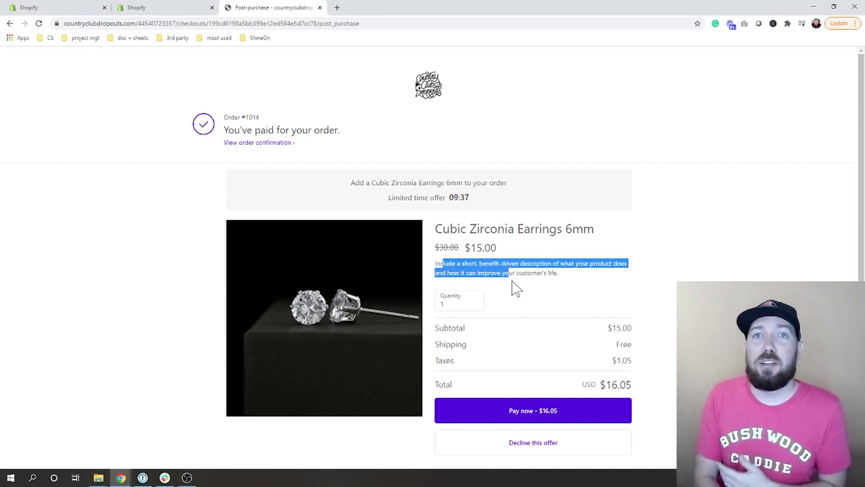
{"action": "left_click", "coordinate": [685, 383]}
{"action": "left_click_drag", "start_coordinate": [612, 328], "coordinate": [616, 328]}
{"action": "left_click_drag", "start_coordinate": [633, 360], "coordinate": [622, 361]}
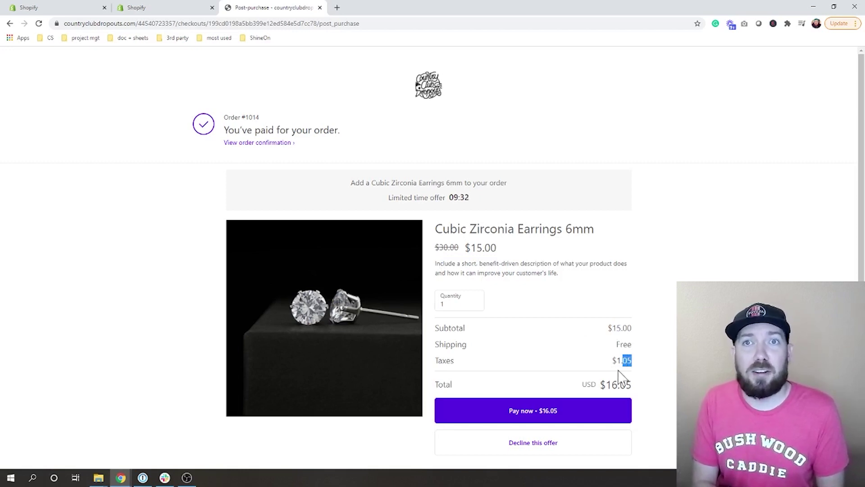
{"action": "left_click", "coordinate": [604, 393]}
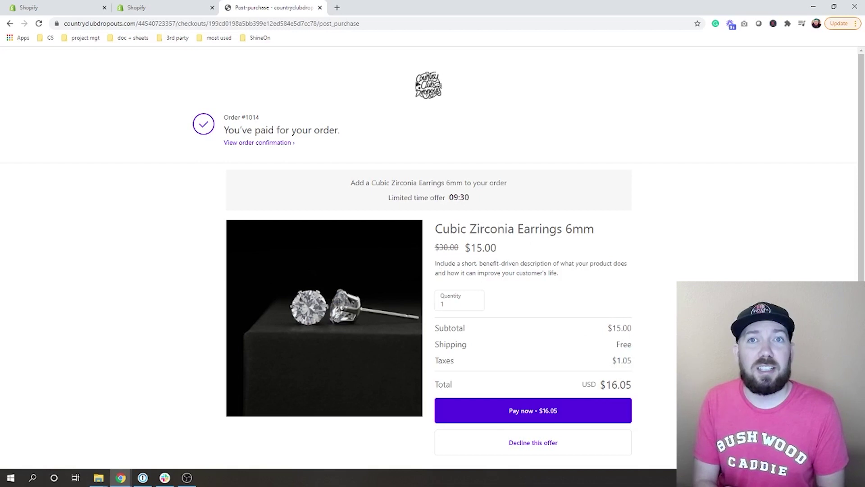
{"action": "left_click", "coordinate": [576, 416]}
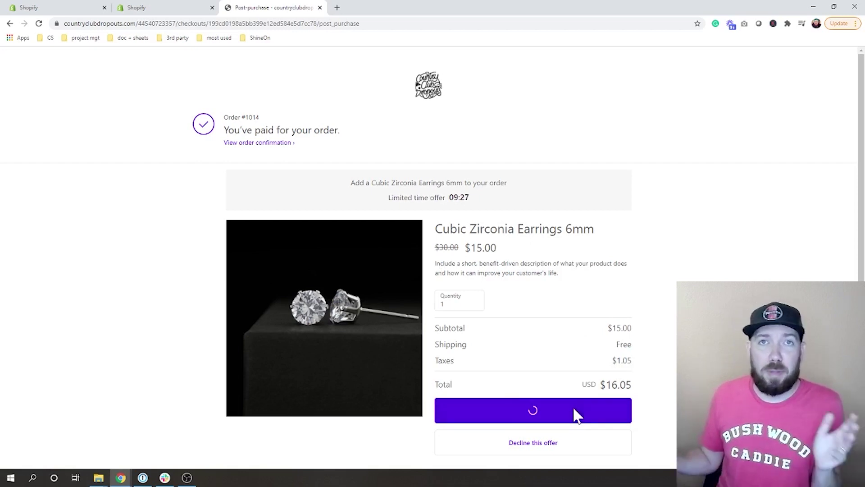
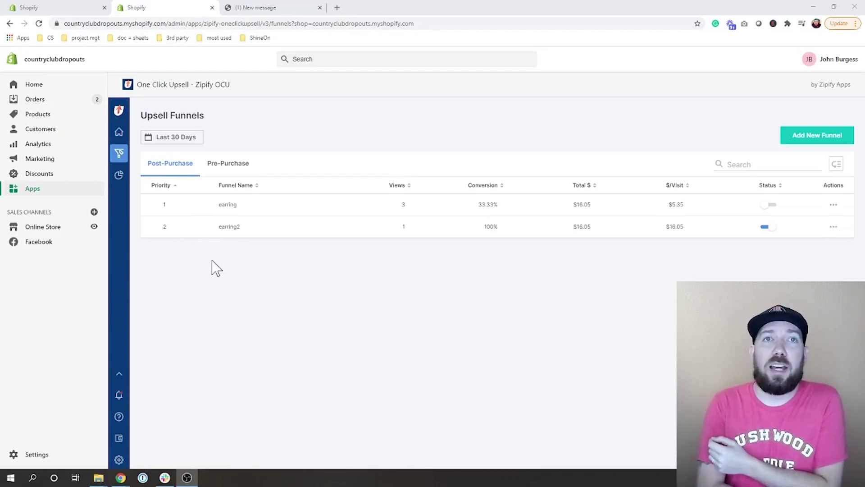
Step: Open the Cubic Zirconia Earrings 6mm post-purchase offer of the earring2 funnel in the page builder and dismiss the builder tips
{"action": "left_click", "coordinate": [236, 228]}
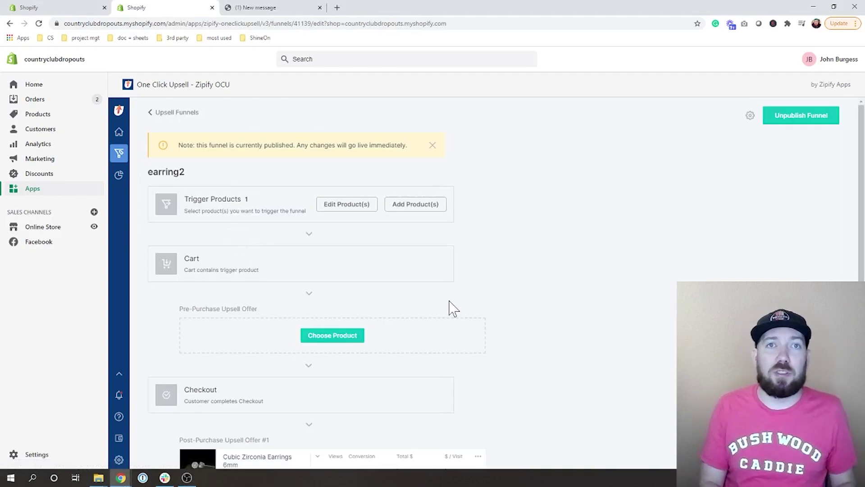
{"action": "scroll", "coordinate": [453, 309], "scroll_direction": "down", "scroll_amount": 3}
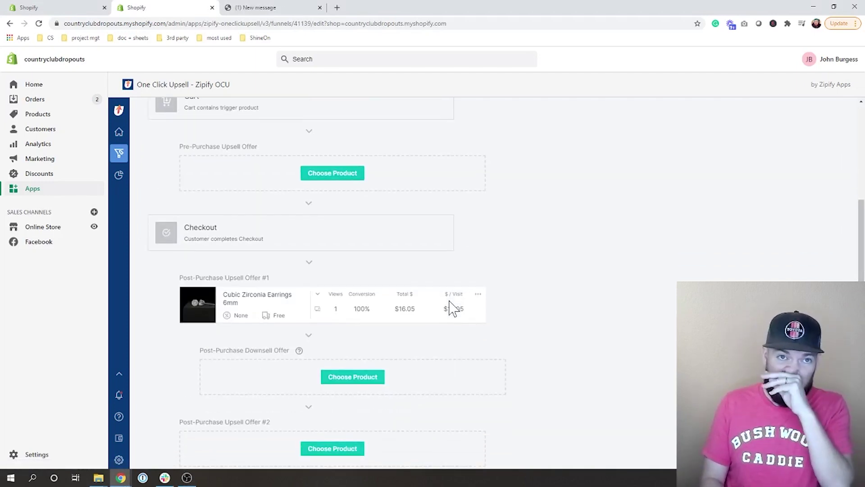
{"action": "mouse_move", "coordinate": [267, 296]}
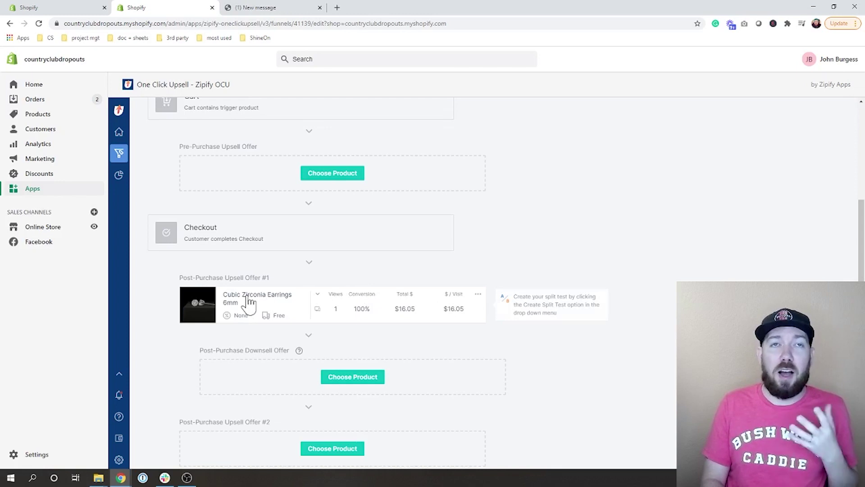
{"action": "left_click", "coordinate": [234, 296]}
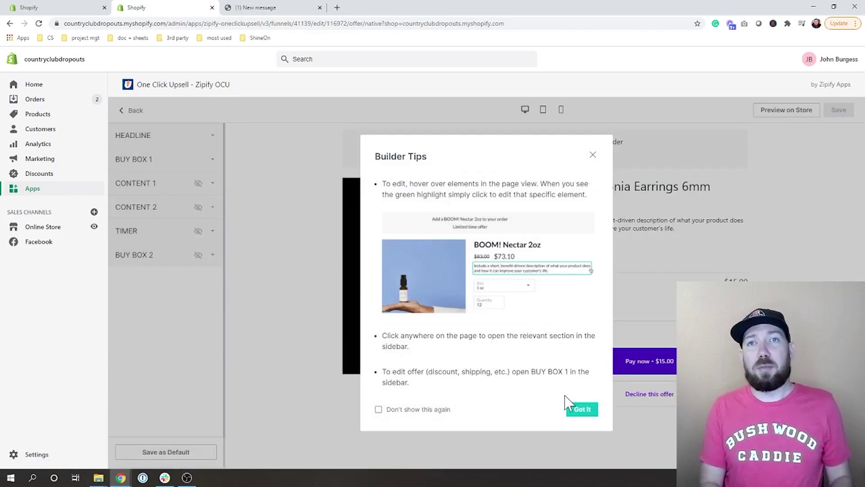
{"action": "left_click", "coordinate": [580, 409]}
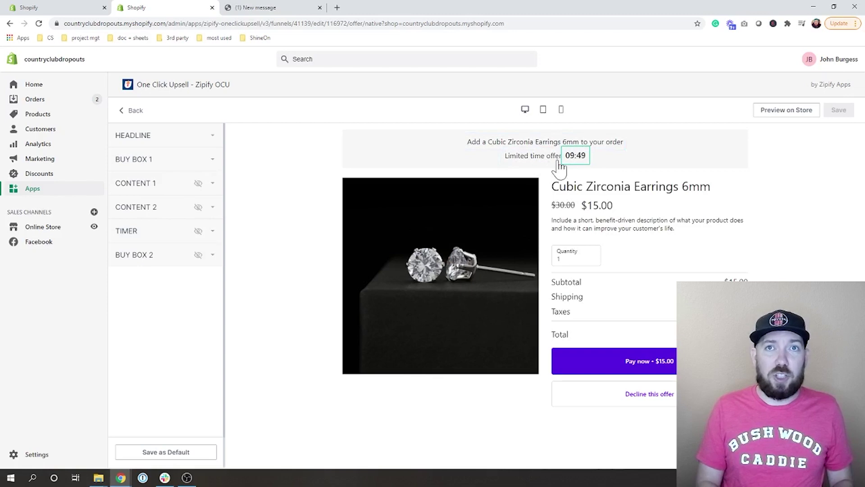
Step: Examine the Buy Box 1 settings and the editor for the offer's description text, leaving the text as it is
{"action": "left_click", "coordinate": [556, 225]}
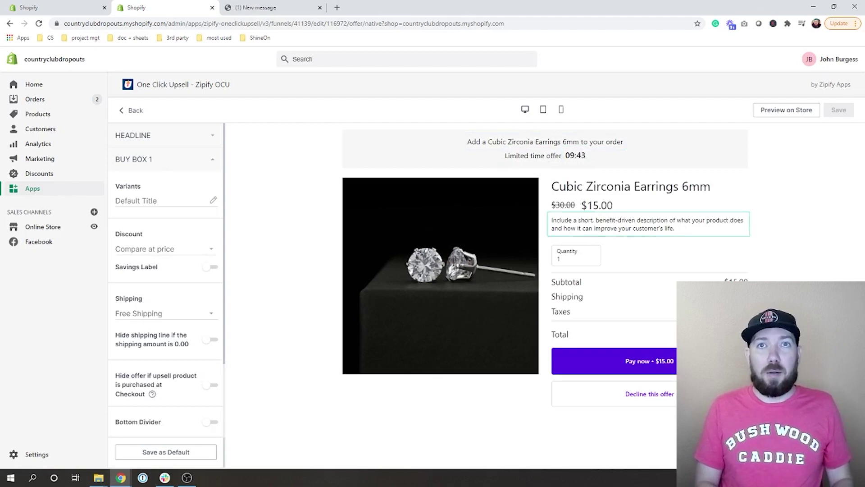
{"action": "left_click", "coordinate": [589, 226]}
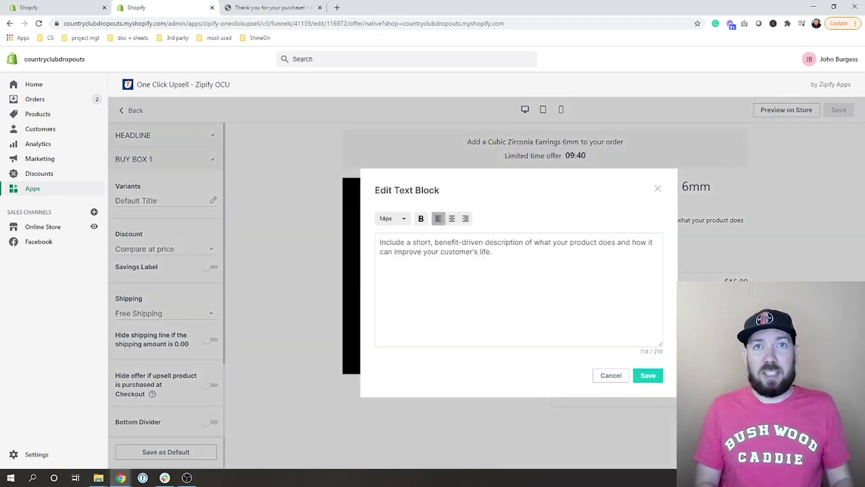
{"action": "left_click", "coordinate": [657, 190]}
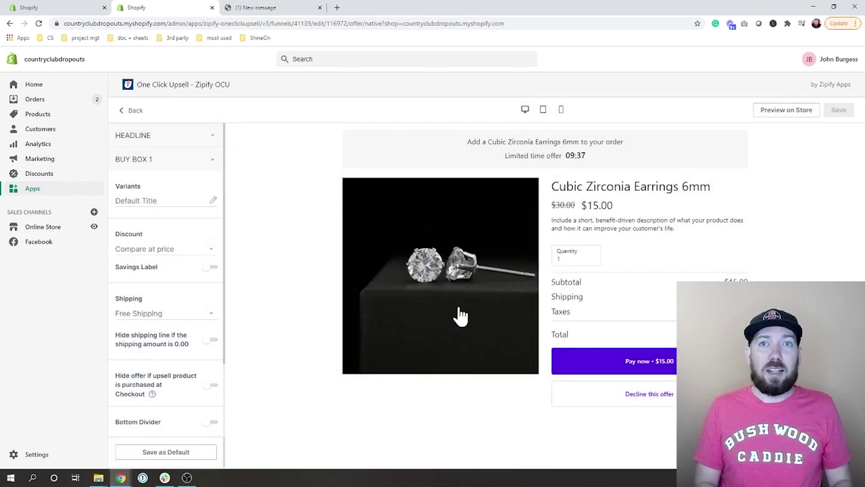
{"action": "left_click", "coordinate": [620, 374]}
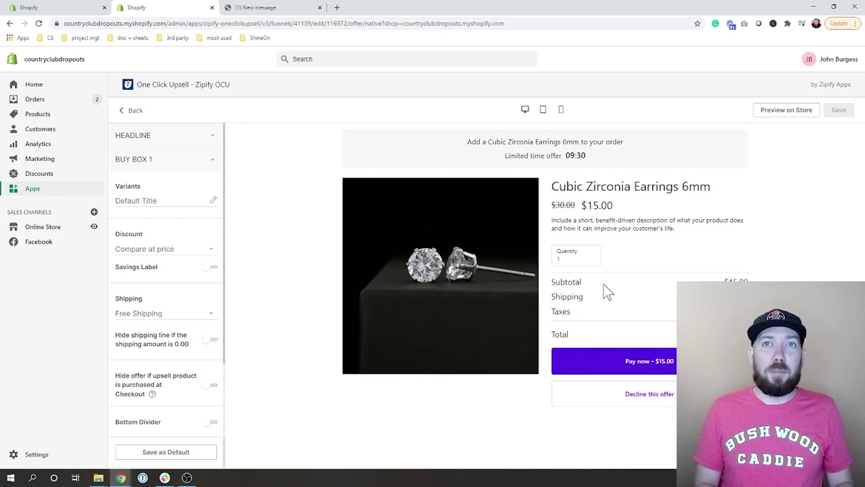
{"action": "left_click", "coordinate": [595, 224]}
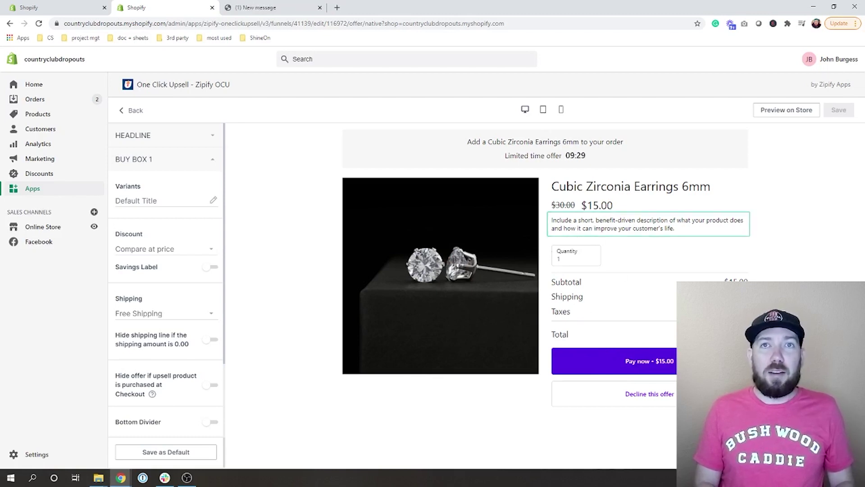
Step: View the headline settings and the countdown timer's element options, and close the options without saving
{"action": "left_click", "coordinate": [584, 157]}
{"action": "left_click", "coordinate": [585, 158]}
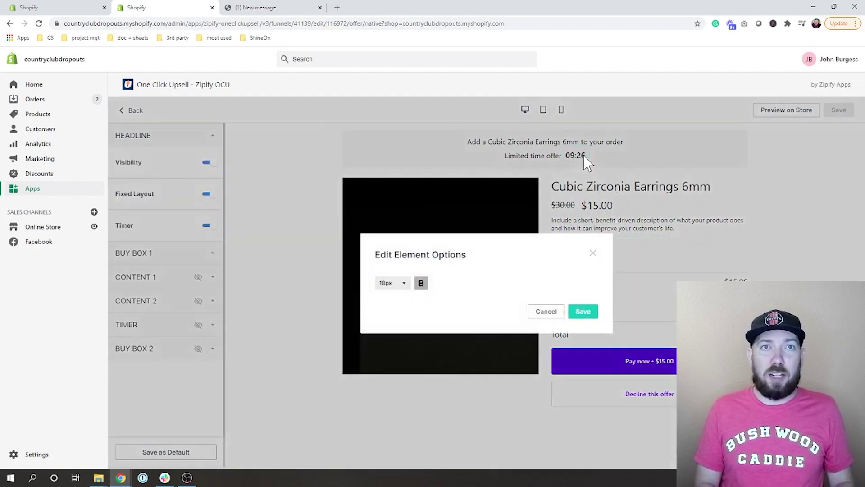
{"action": "left_click", "coordinate": [593, 254]}
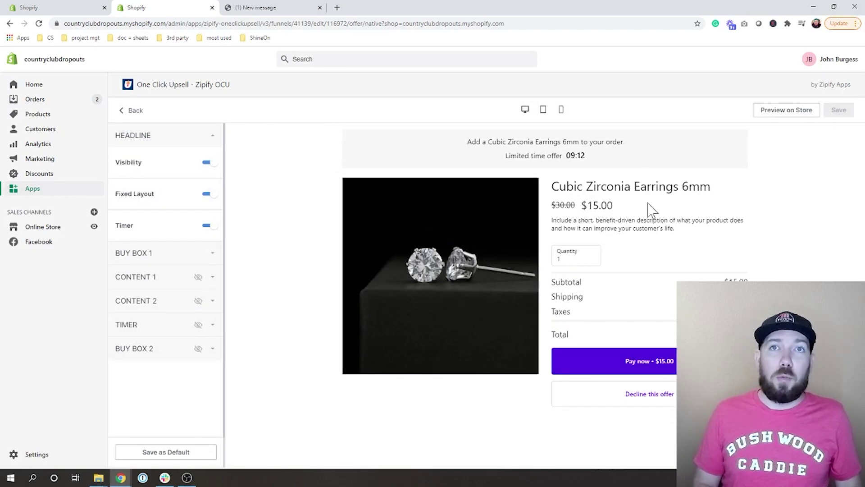
Step: Preview the earring offer on the store, close the preview and return to the upsell funnels list
{"action": "left_click", "coordinate": [780, 114]}
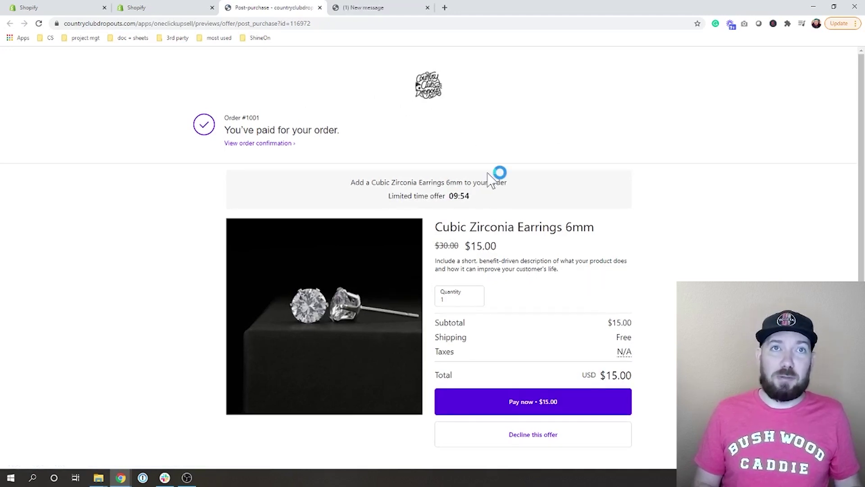
{"action": "left_click", "coordinate": [320, 8]}
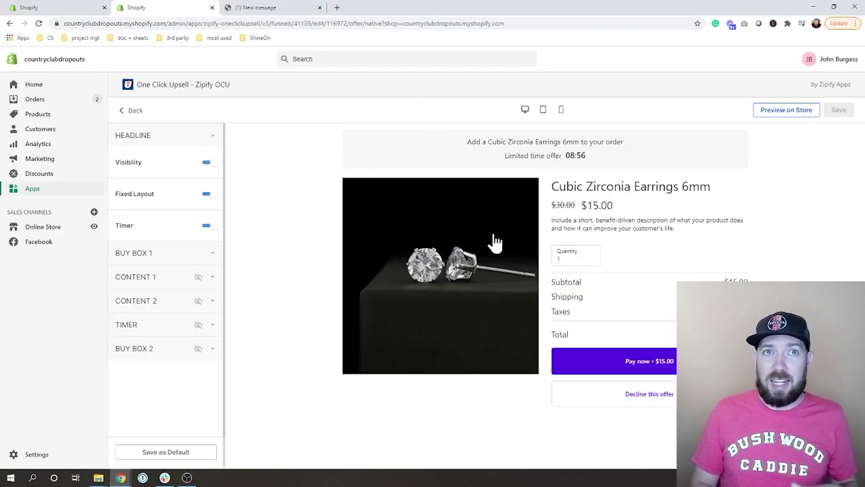
{"action": "key", "text": "alt+Left"}
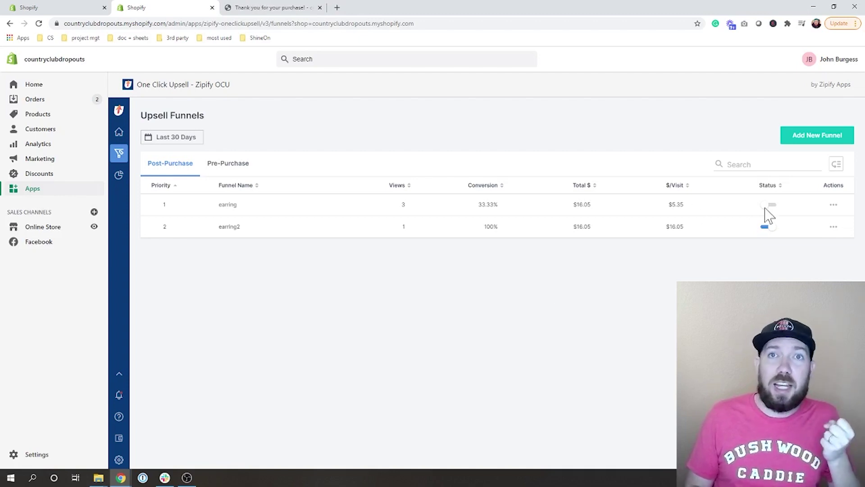
Step: Create a funnel named "earring 3" with the Collection trigger type and the For Men collection as its trigger
{"action": "left_click", "coordinate": [808, 145]}
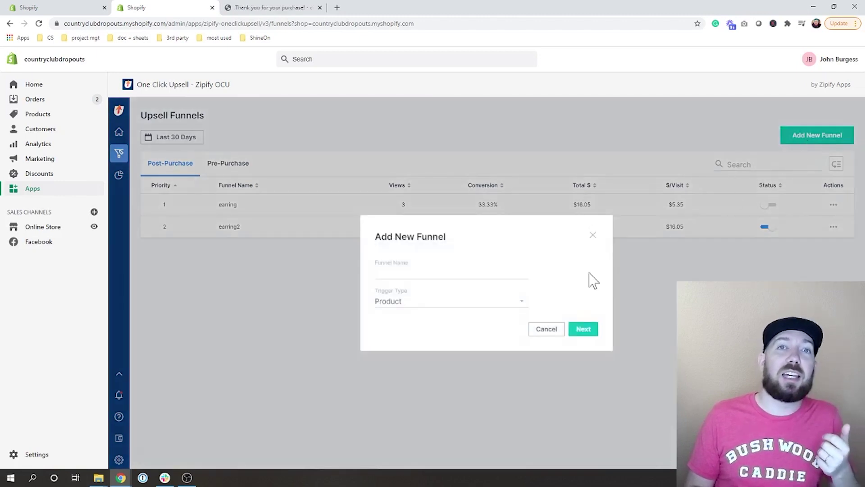
{"action": "left_click", "coordinate": [521, 302]}
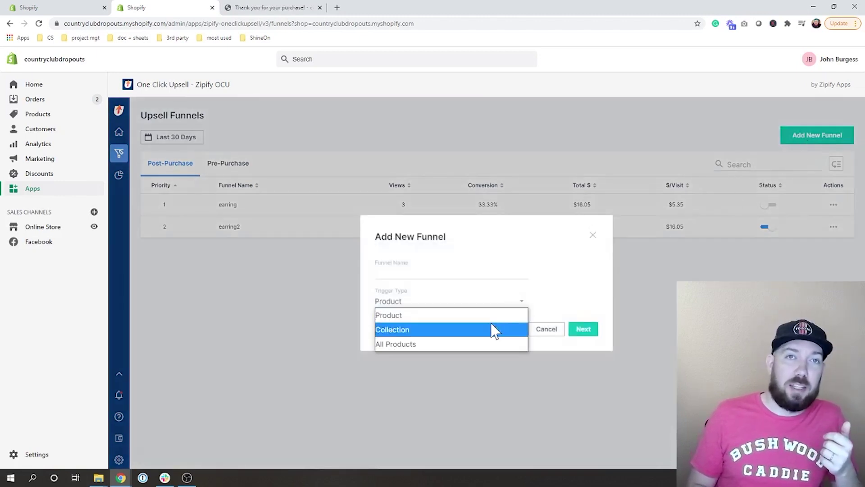
{"action": "left_click", "coordinate": [490, 340]}
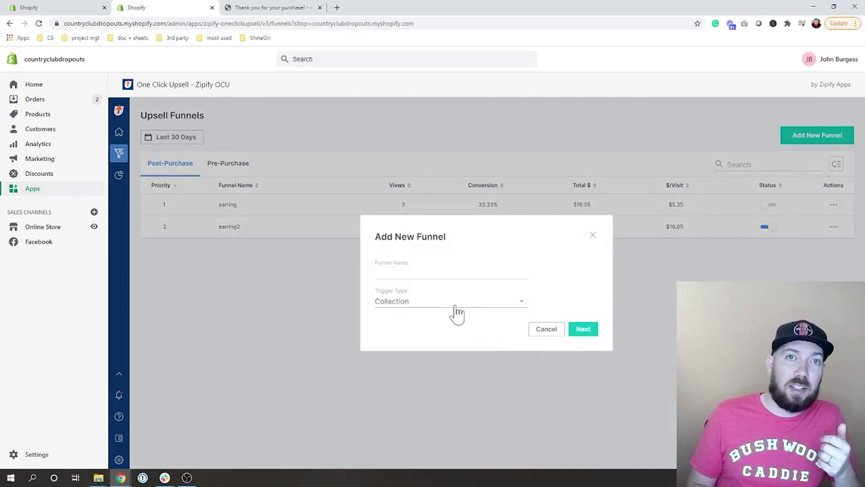
{"action": "left_click", "coordinate": [453, 276]}
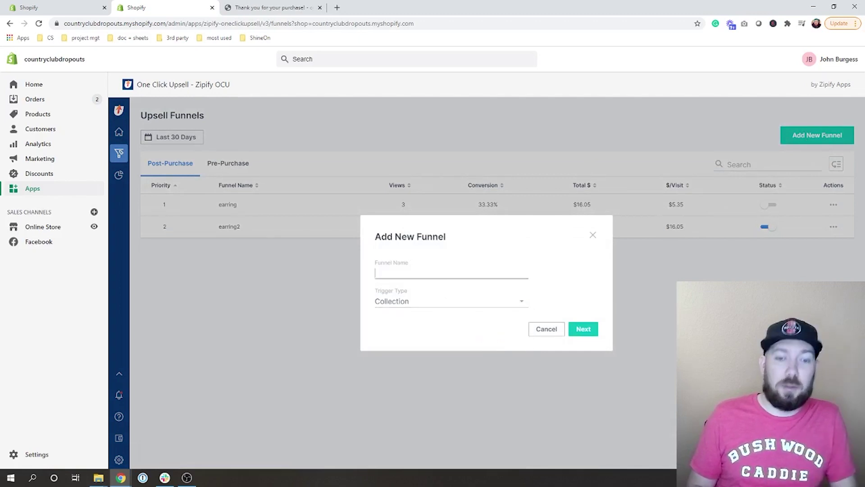
{"action": "type", "text": "earring 3"}
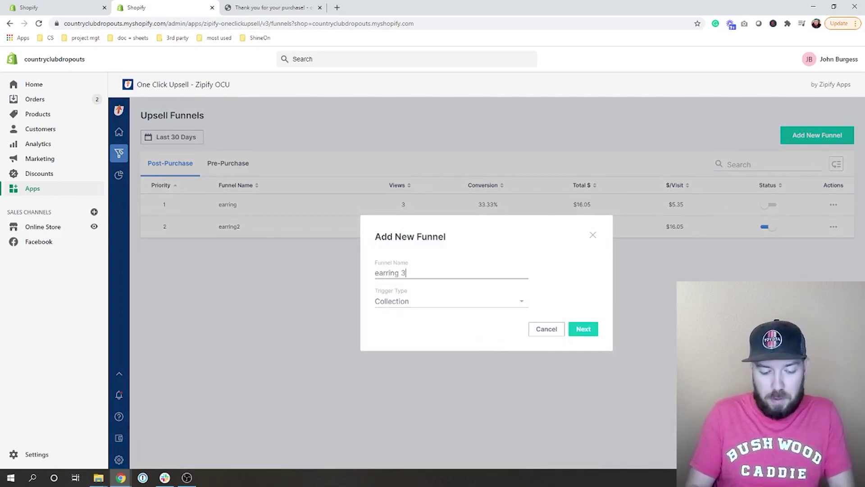
{"action": "left_click", "coordinate": [584, 329]}
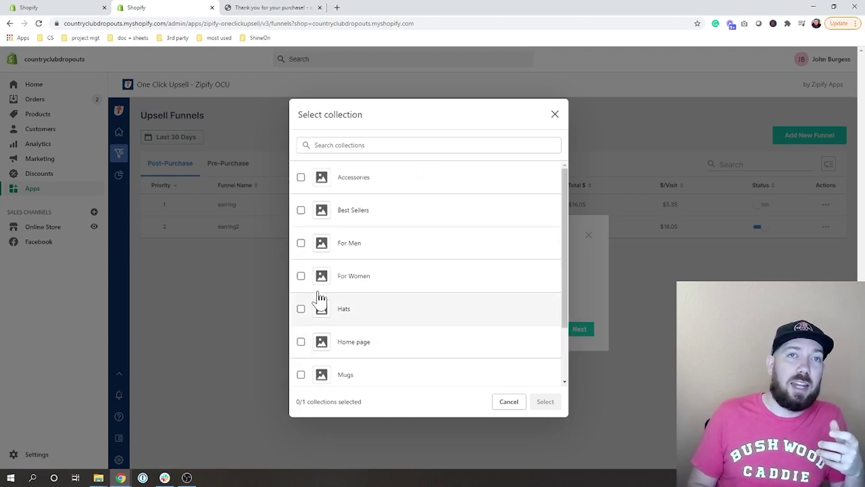
{"action": "left_click", "coordinate": [301, 244]}
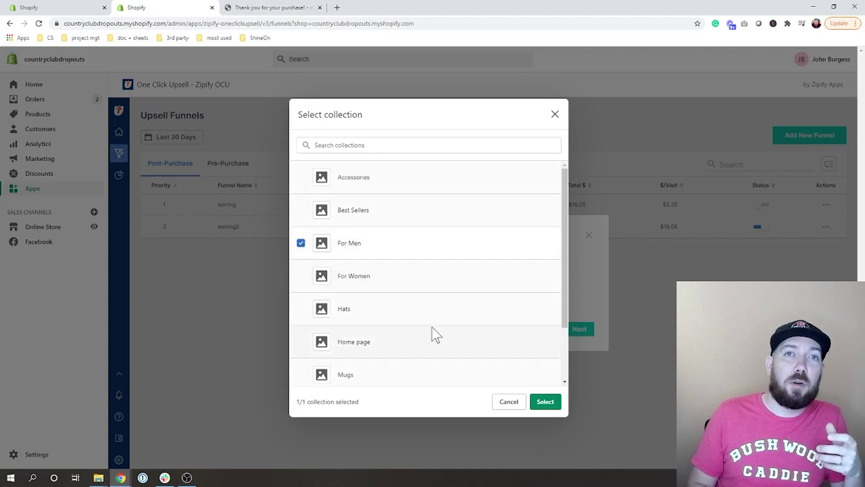
{"action": "left_click", "coordinate": [538, 402]}
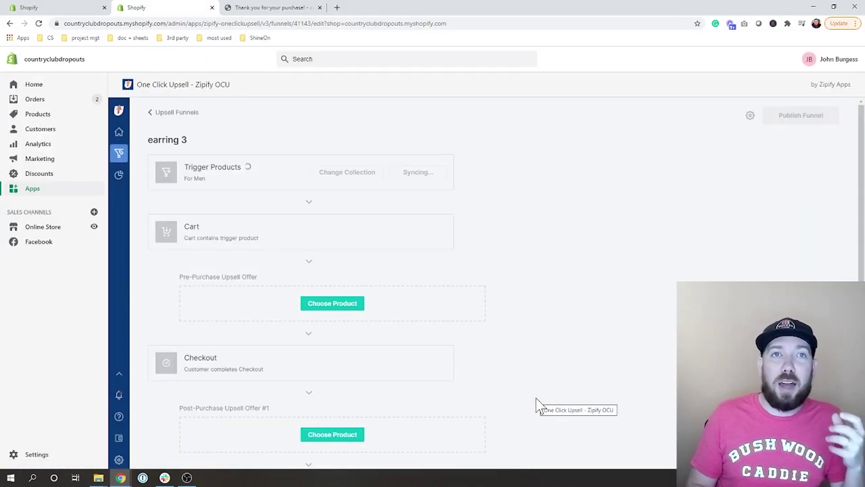